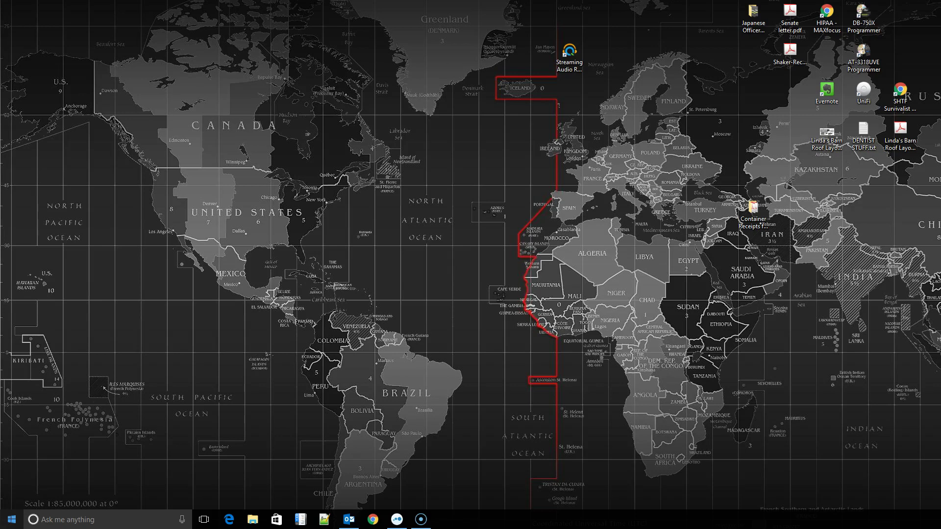
- Search the Start menu for 'update' and open Windows Update settings
left_click(14, 524)
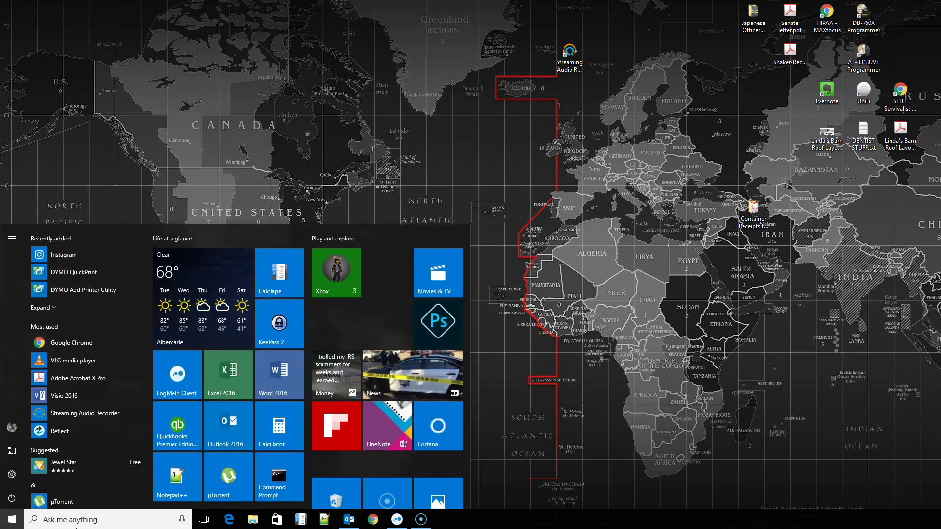
left_click(104, 520)
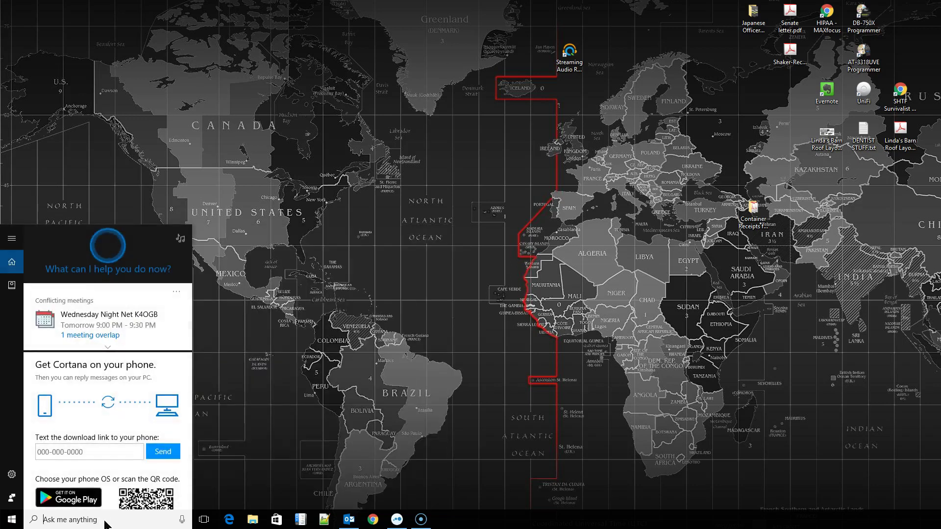
type("update")
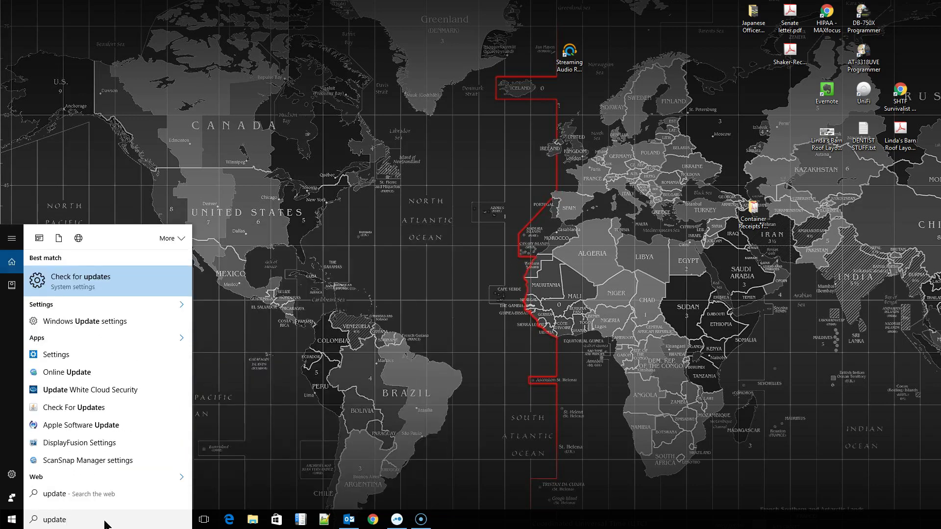
left_click(104, 327)
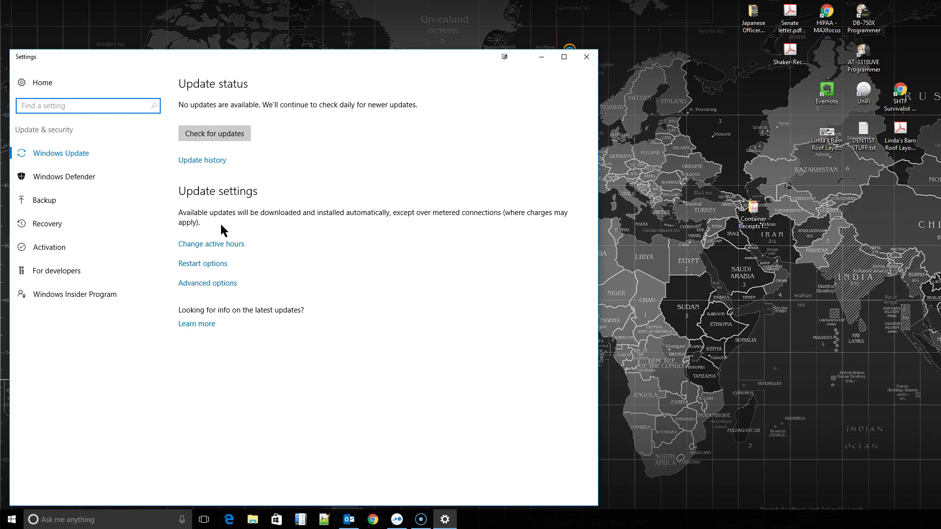
- Open active hours and set a first end time of 3:00 AM
left_click(233, 252)
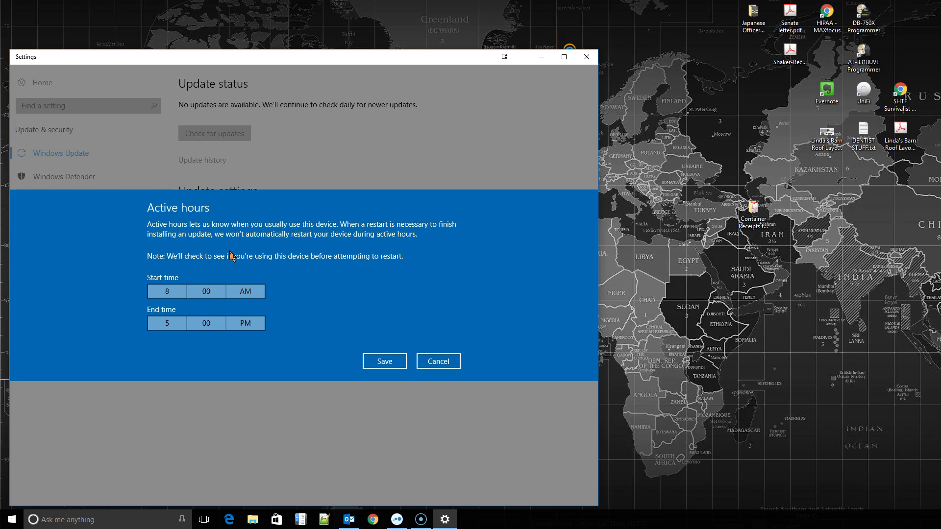
left_click(172, 295)
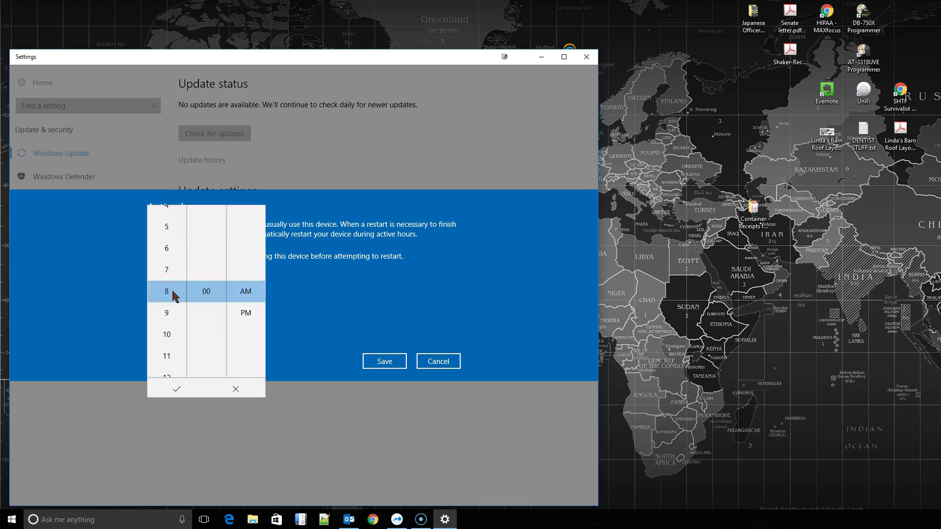
left_click(334, 274)
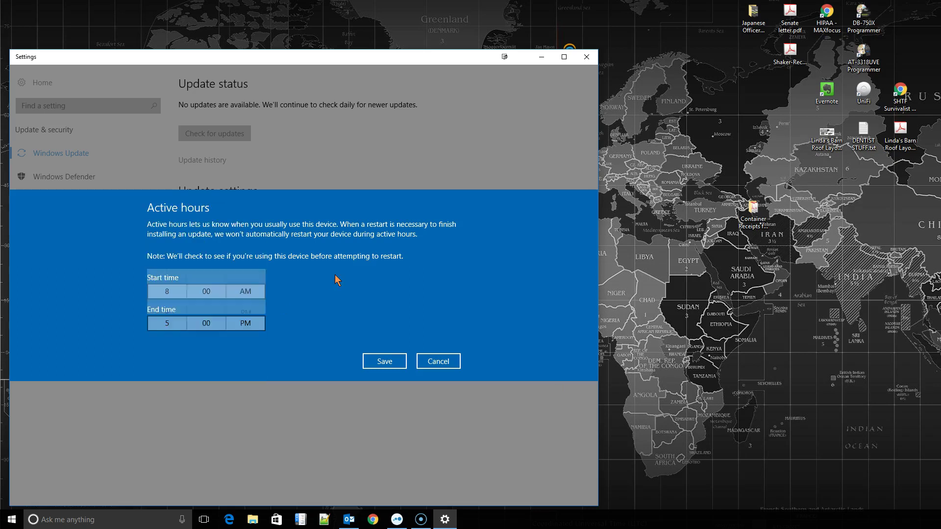
left_click(172, 328)
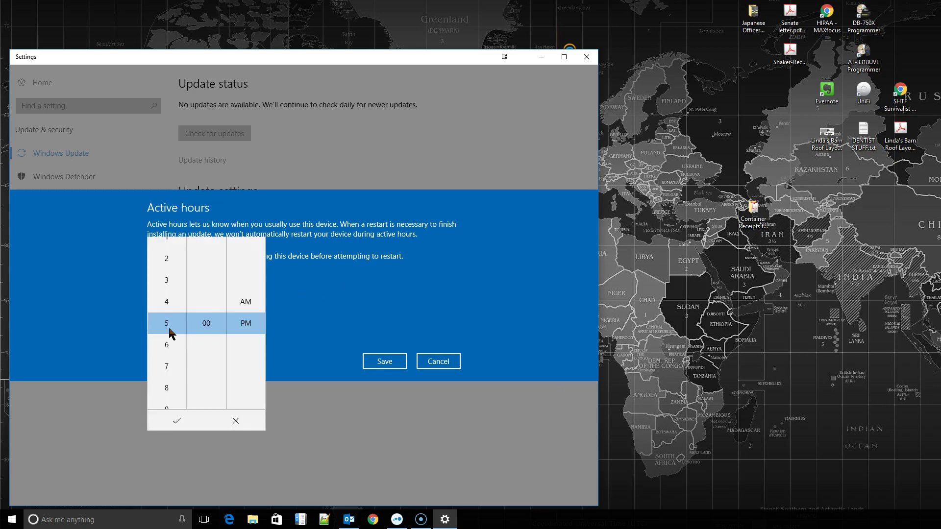
left_click(172, 279)
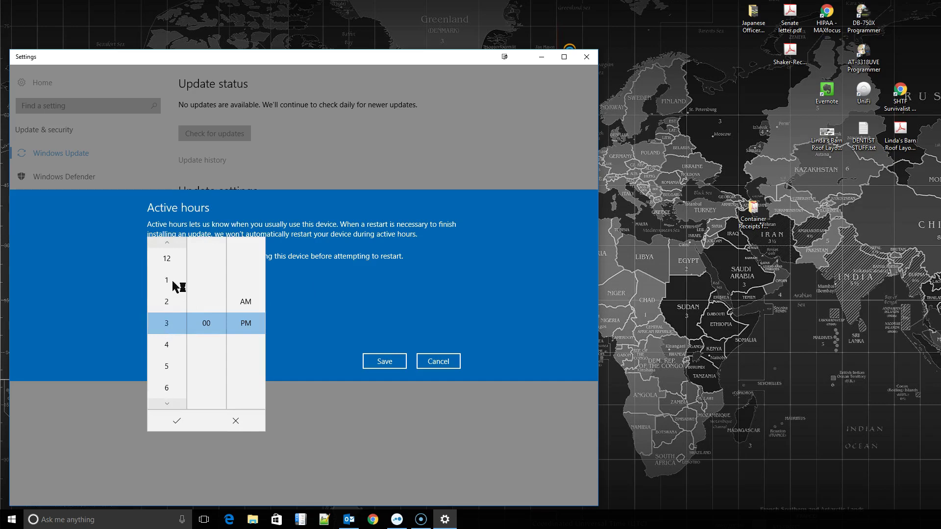
left_click(245, 301)
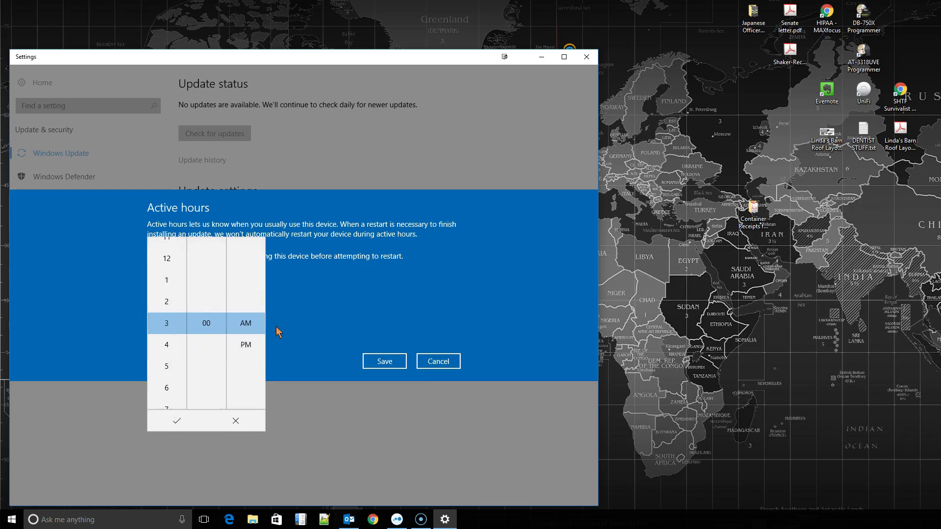
left_click(169, 422)
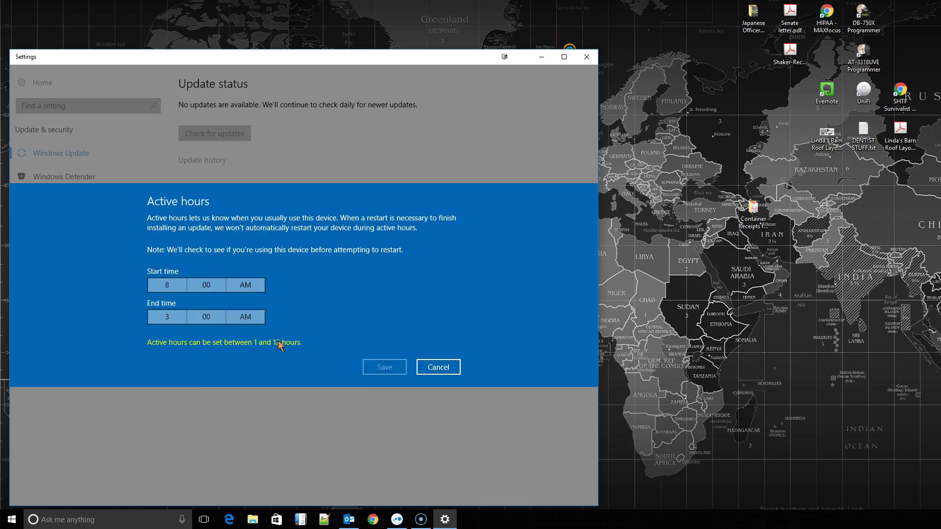
- Correct the active hours end time to 8:00 PM and save
left_click(168, 321)
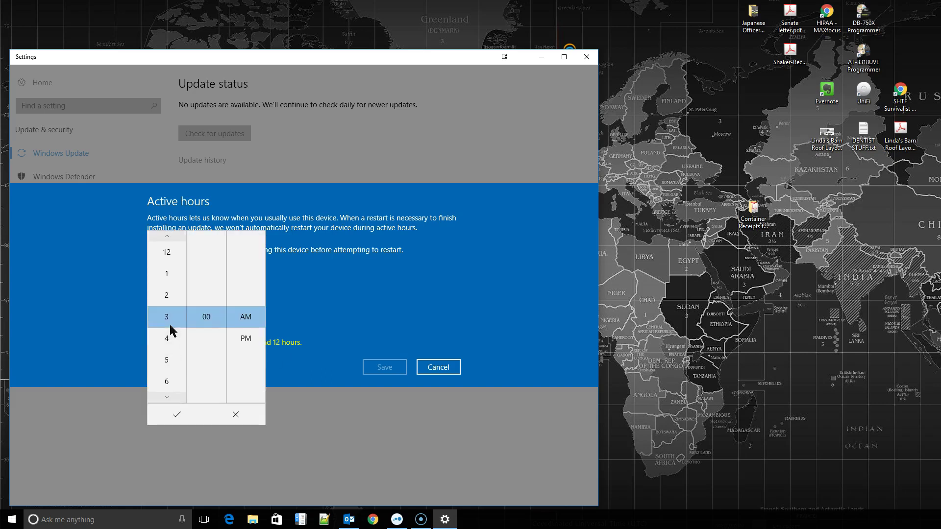
scroll(169, 324, "up", 4)
left_click(246, 337)
left_click(177, 415)
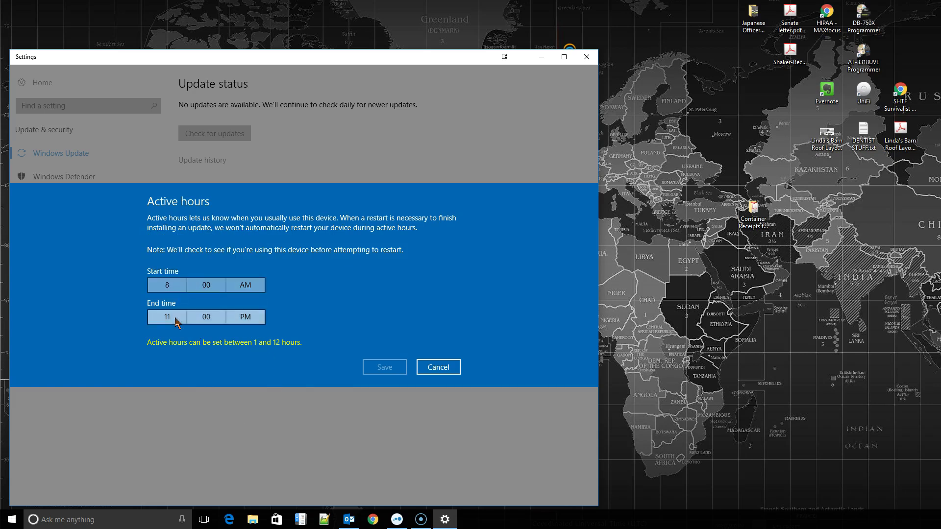
left_click(177, 323)
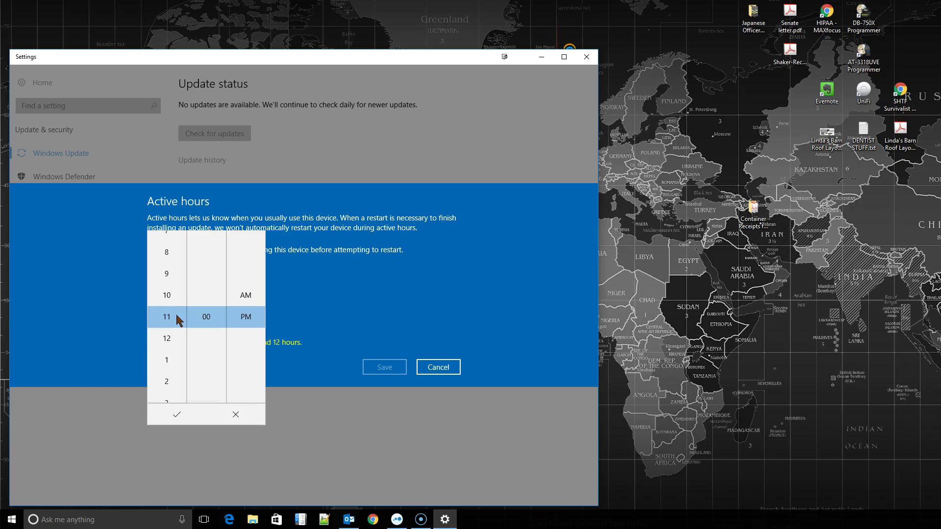
left_click(174, 245)
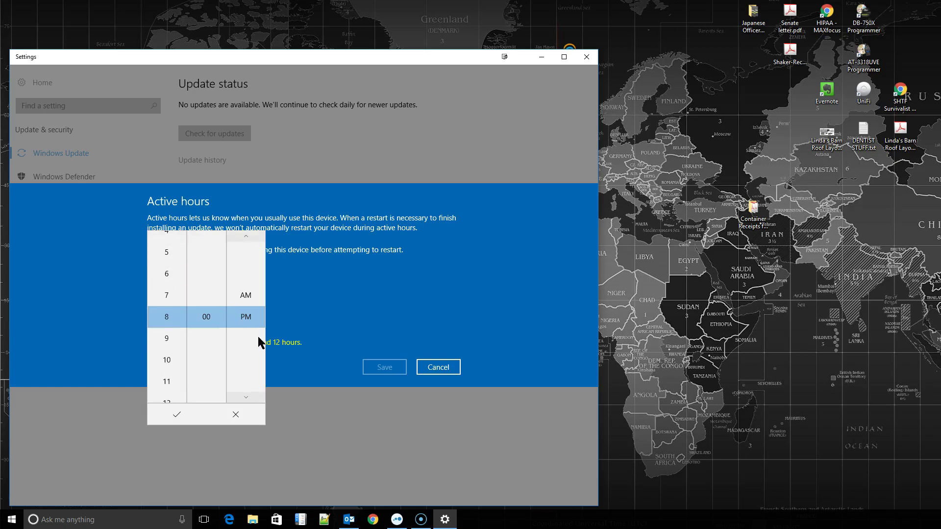
left_click(176, 414)
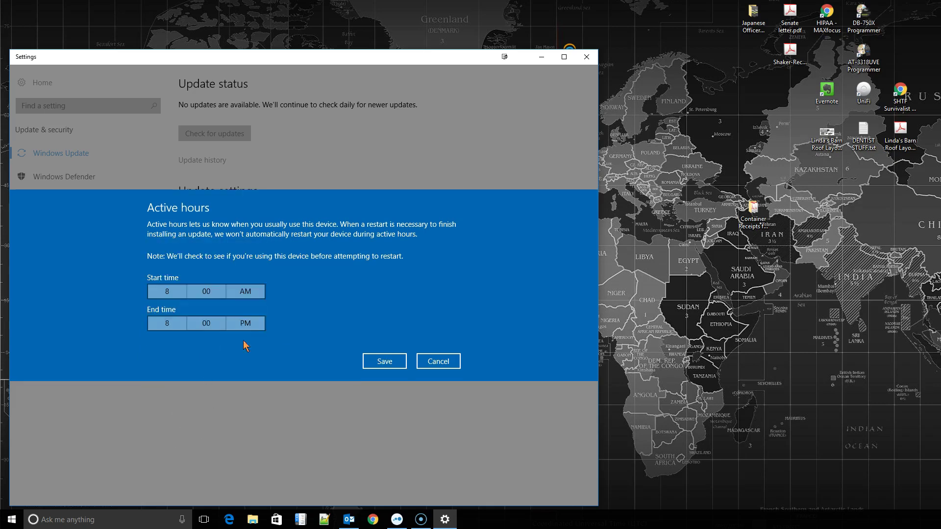
left_click(398, 362)
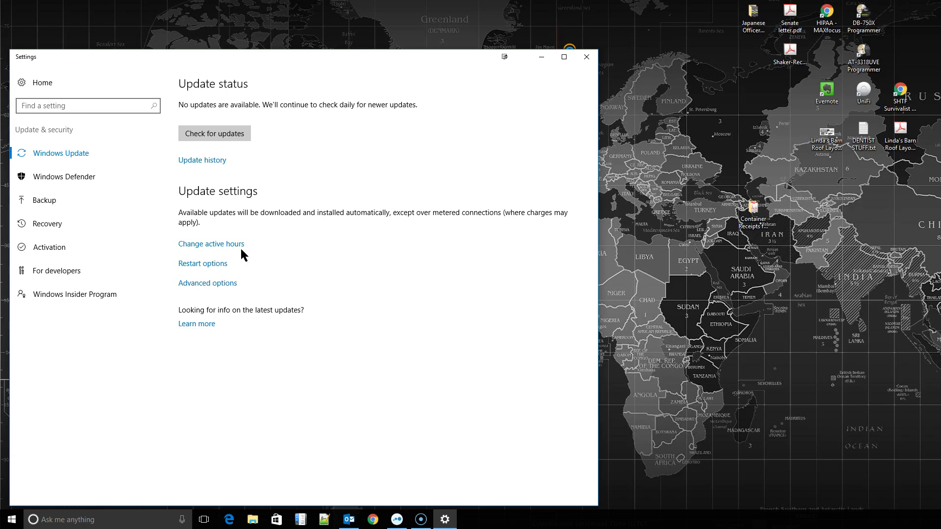
- Review the Restart options page and return to Windows Update
left_click(219, 265)
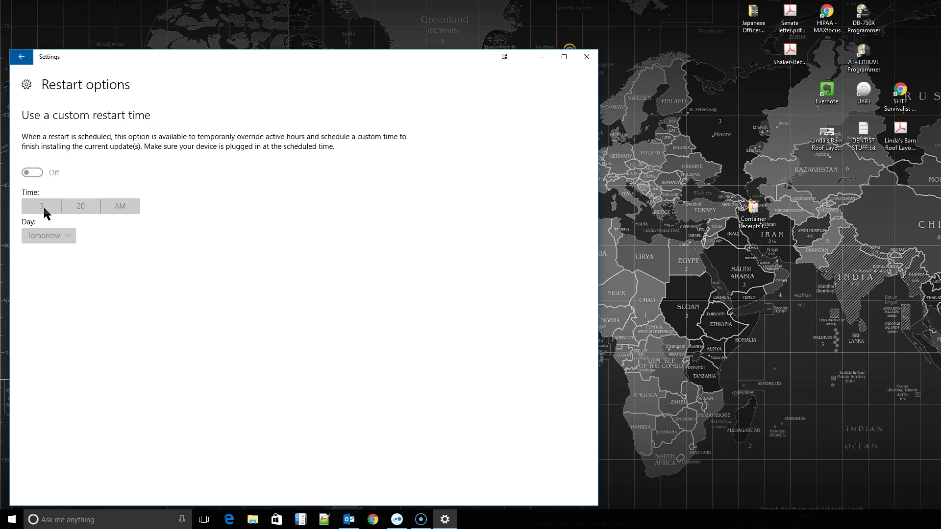
left_click(22, 57)
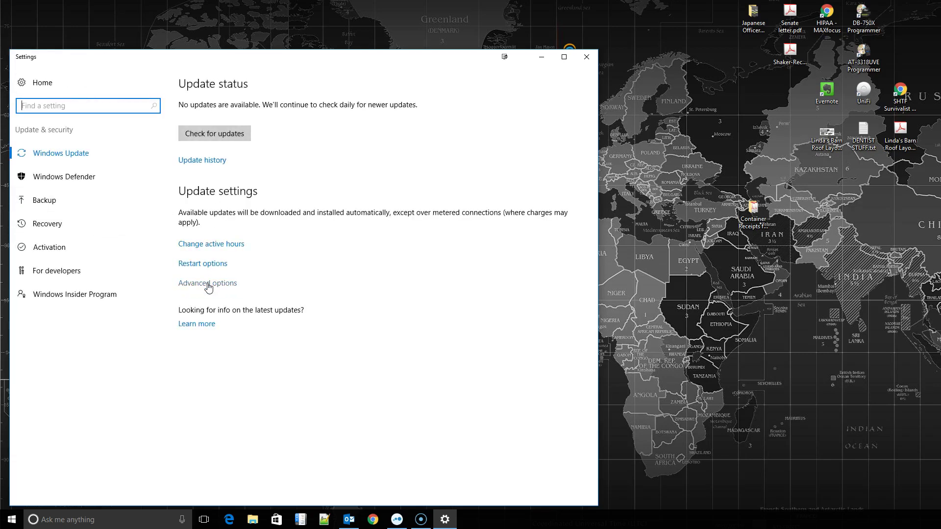
- In Advanced options, clear the 'Defer feature updates' checkbox
left_click(208, 284)
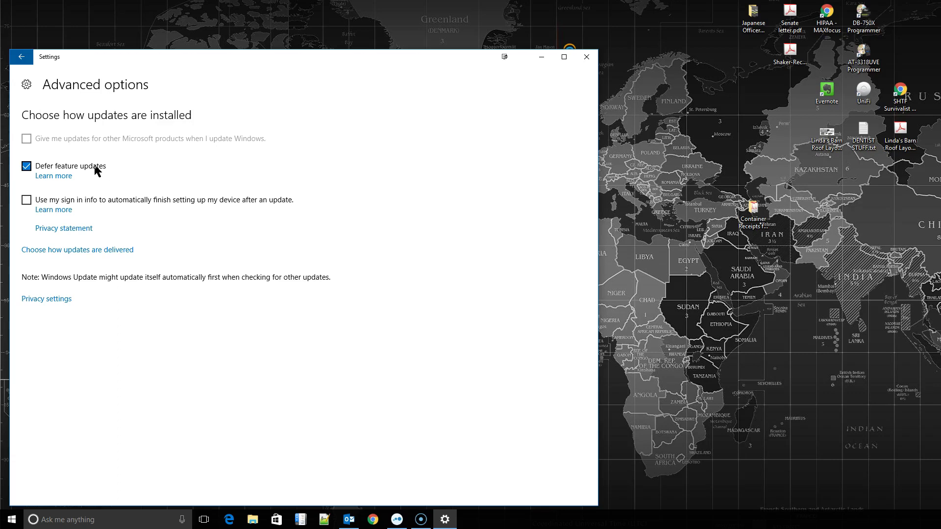
left_click(95, 167)
- Review the update delivery settings, then go back to Advanced options
left_click(107, 251)
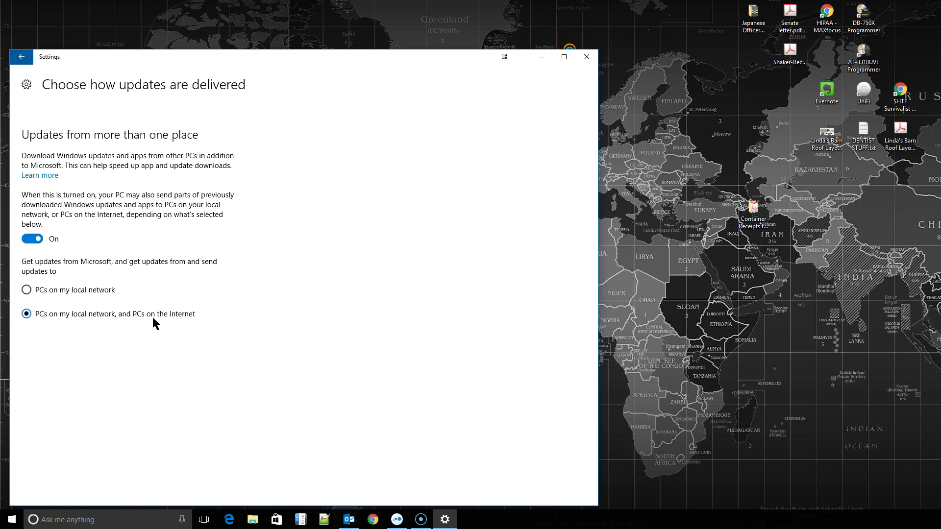
left_click(21, 56)
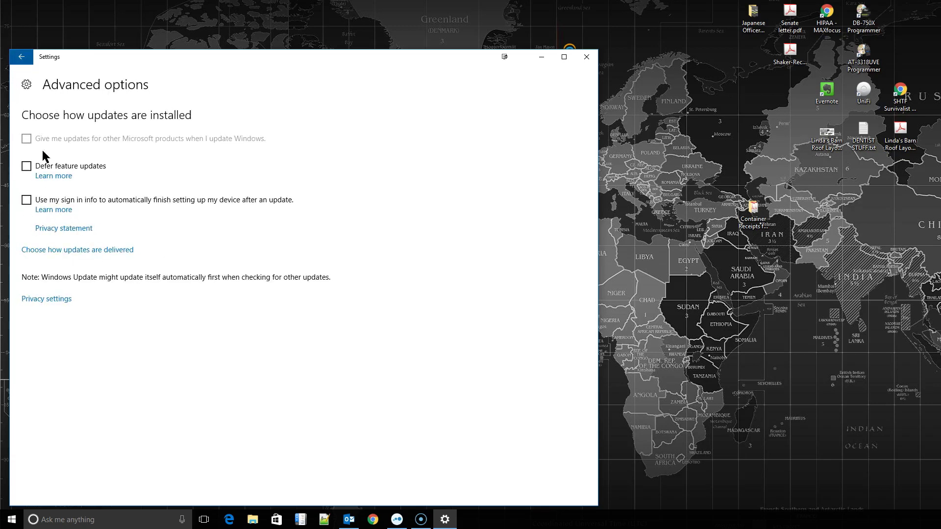
- Revisit Restart options and Advanced options, returning each time, then close Settings
left_click(22, 57)
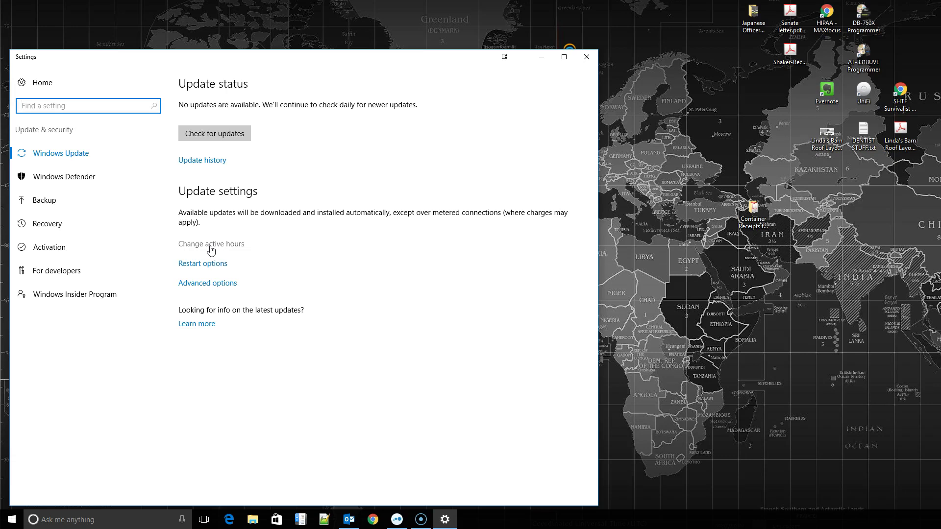
left_click(205, 264)
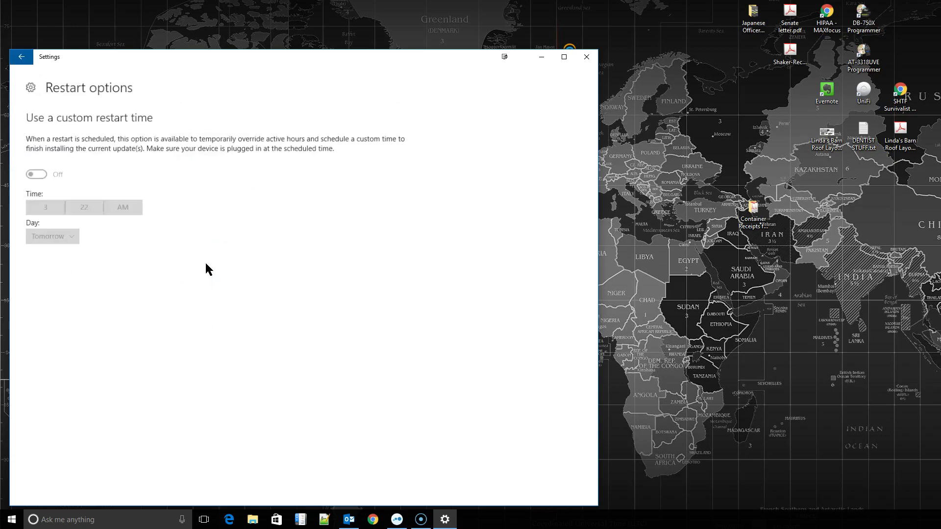
left_click(22, 57)
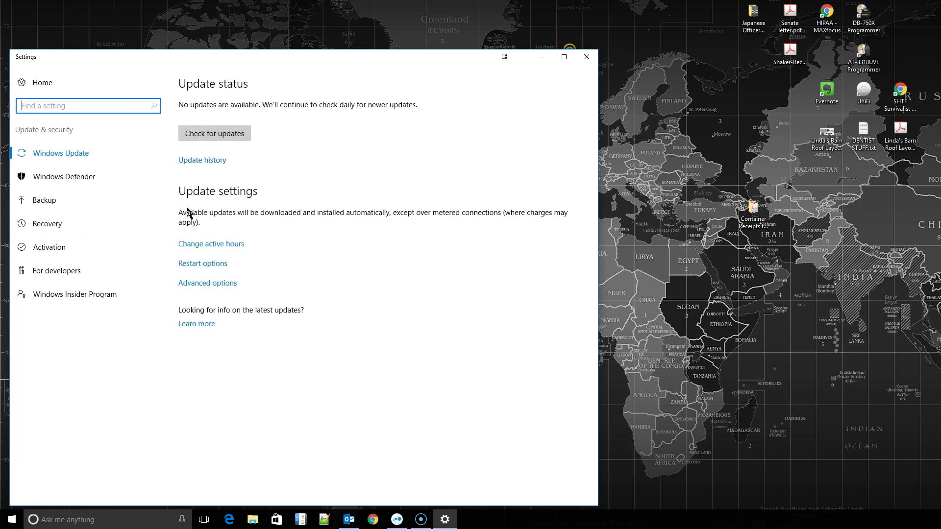
left_click(198, 283)
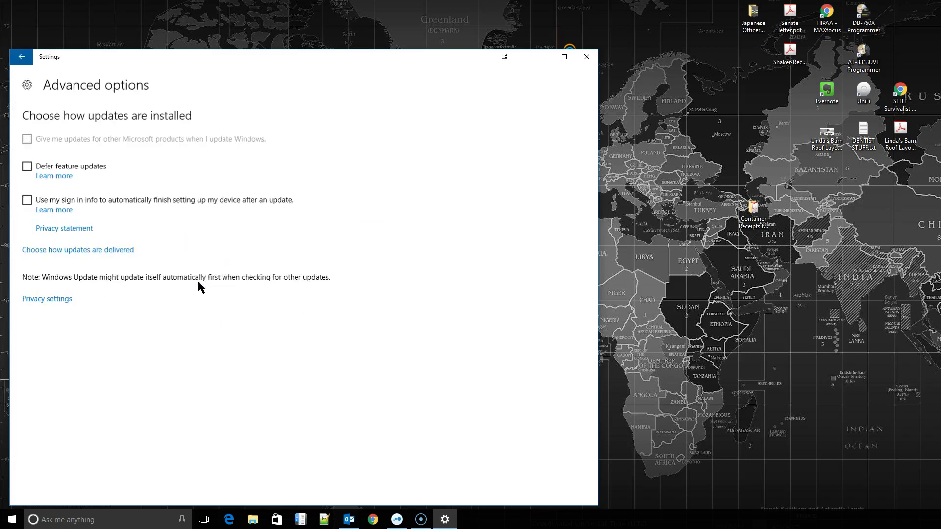
left_click(21, 56)
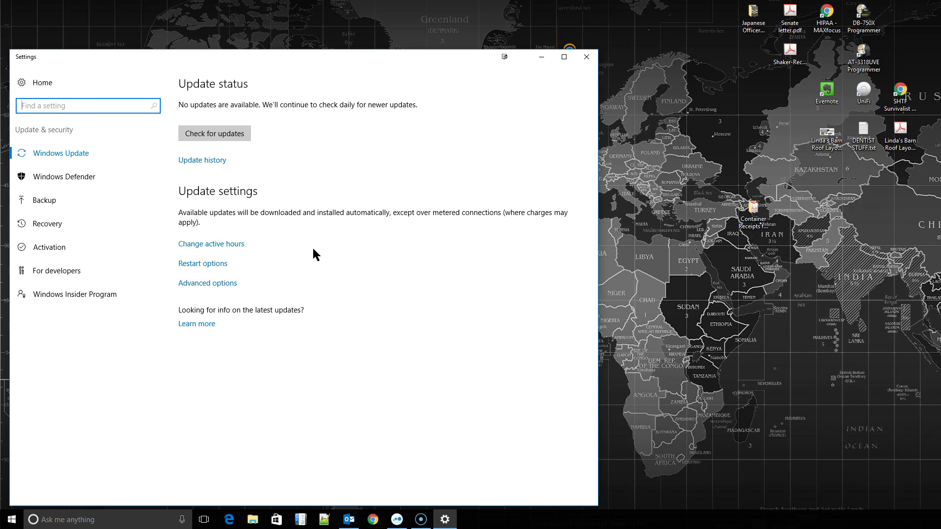
left_click(591, 62)
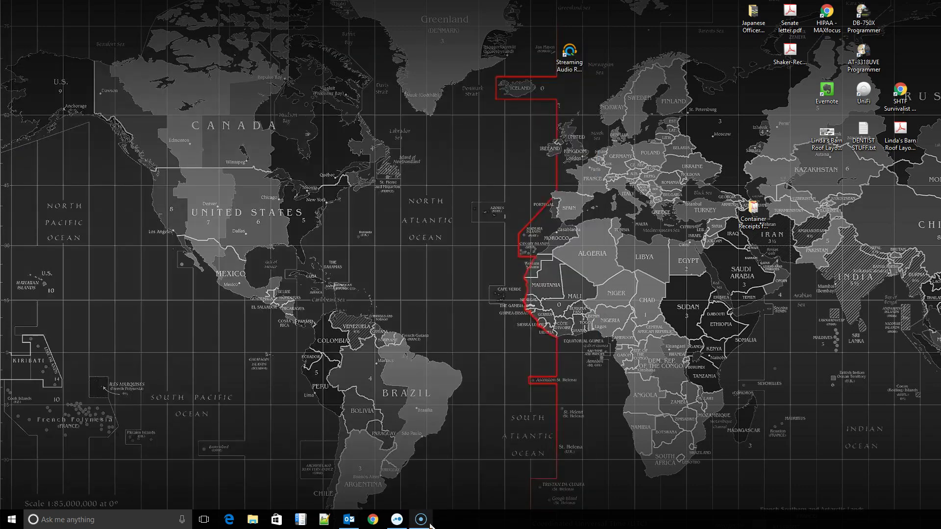